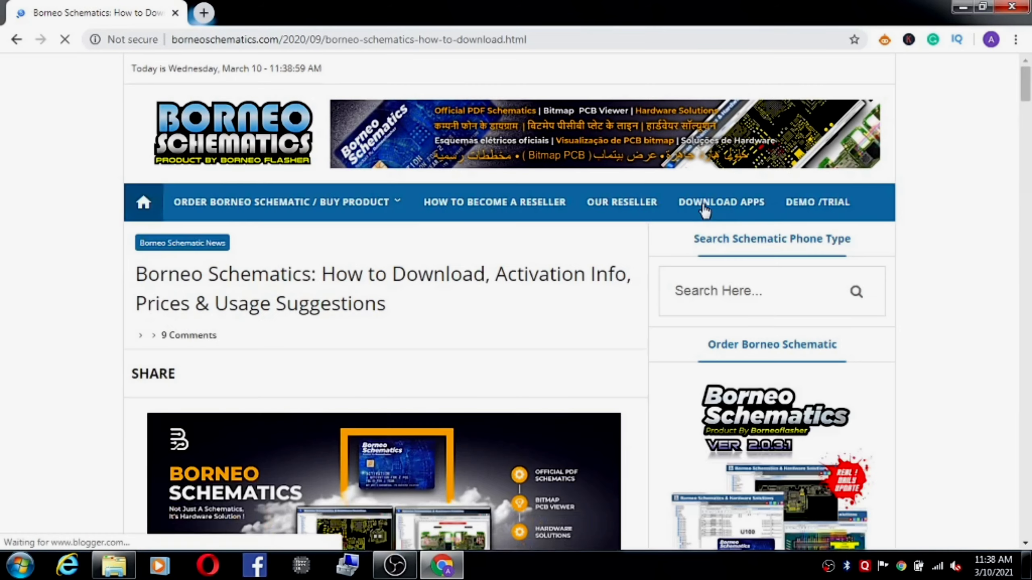
Examine the Borneo Schematics download page for the version download links and the installer password.
scroll(248, 220, down, 15)
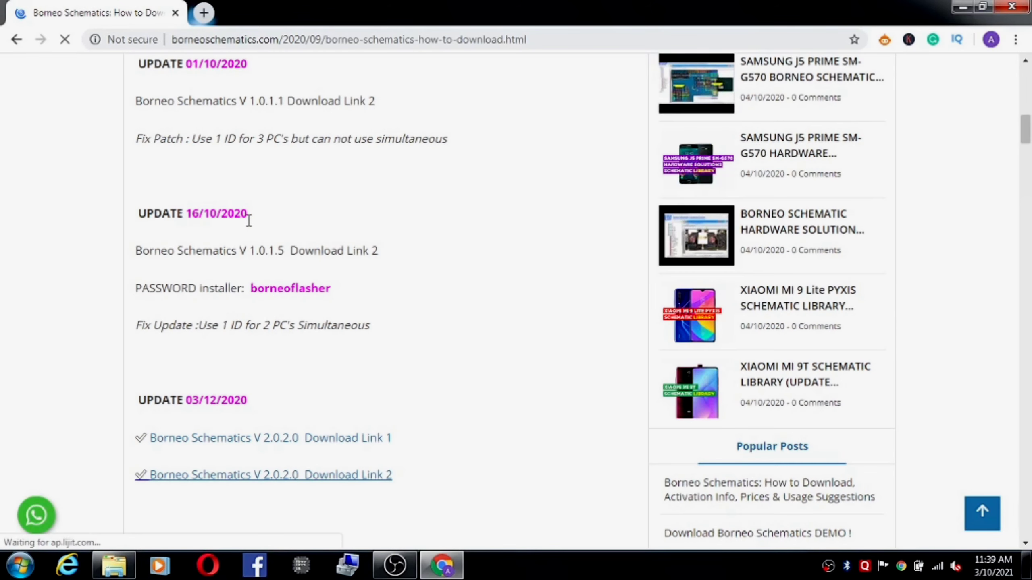
drag(142, 250, 320, 255)
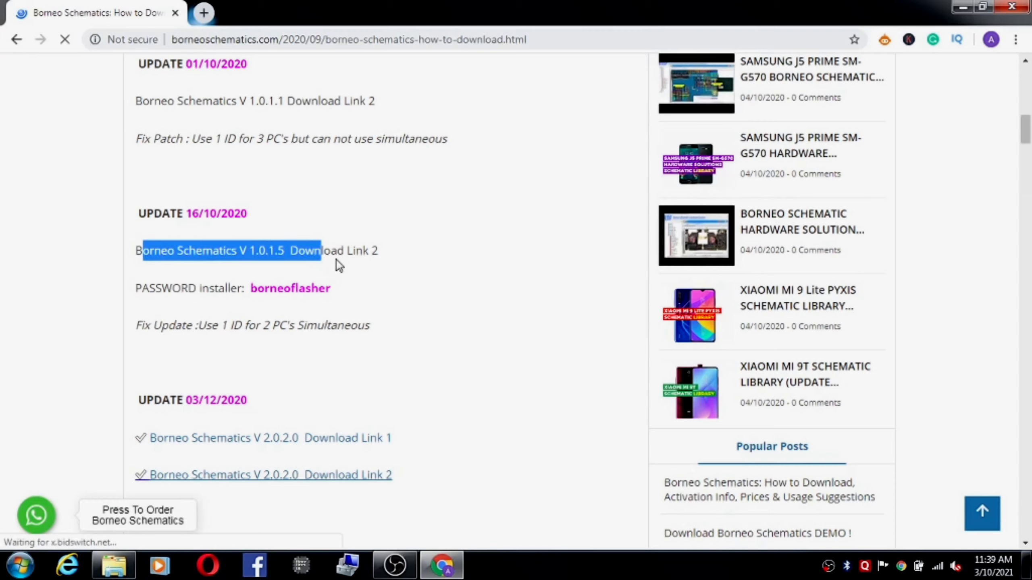
click(295, 304)
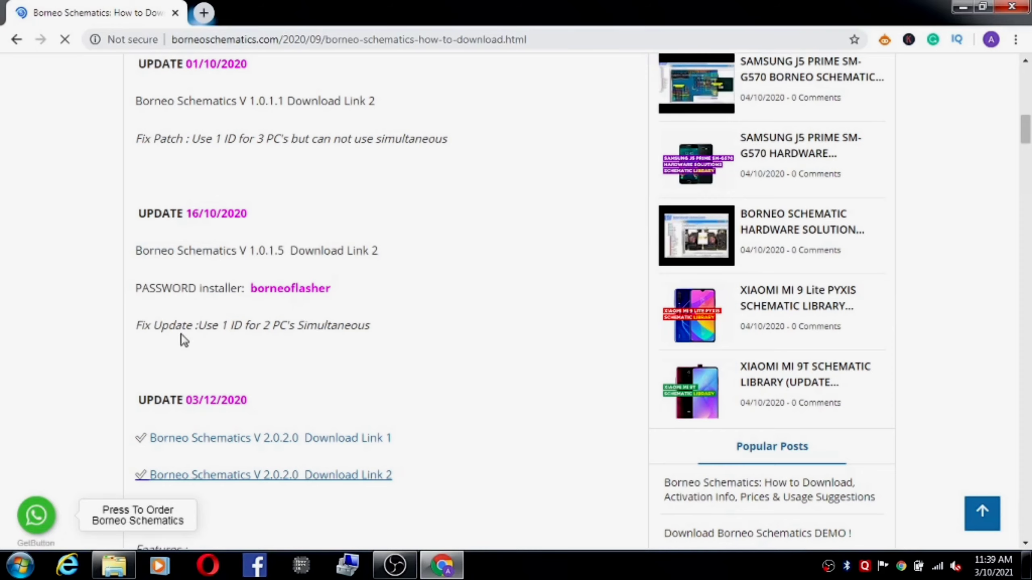
drag(299, 289, 255, 289)
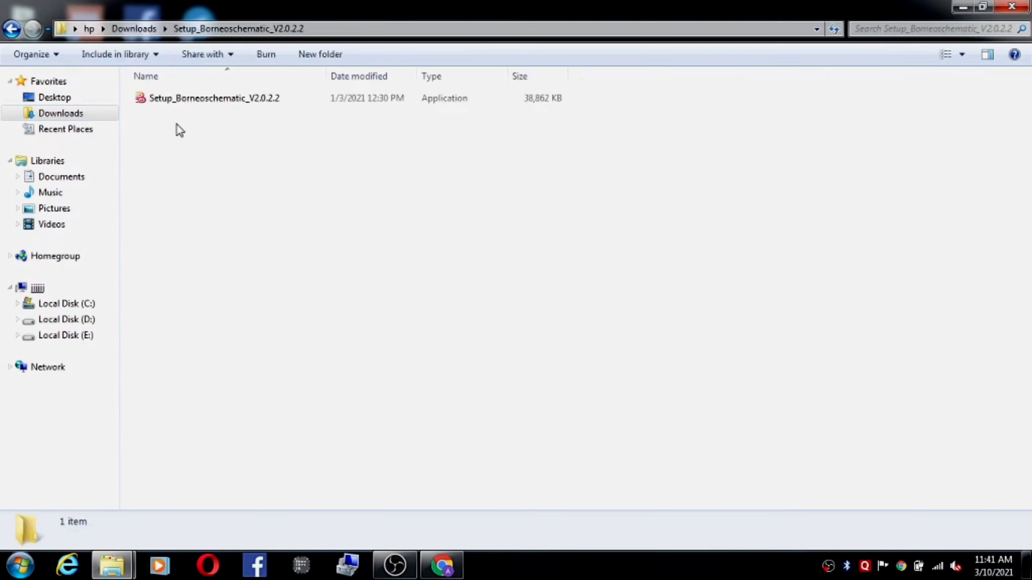
Run the Setup_Borneoschematic_V2.0.2.2 installer and extract it to C:\Borneoschematic.
double_click(270, 105)
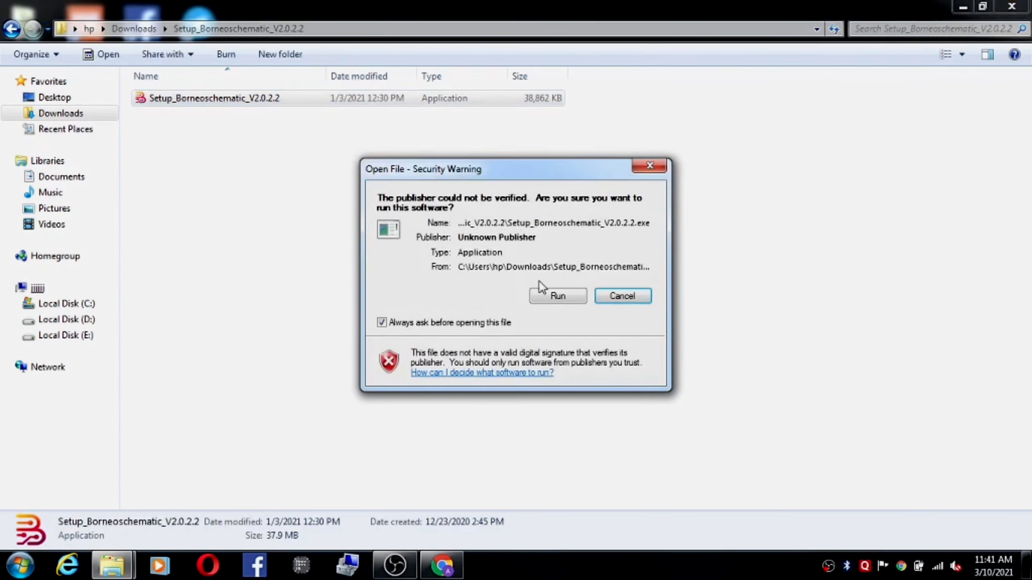
click(548, 296)
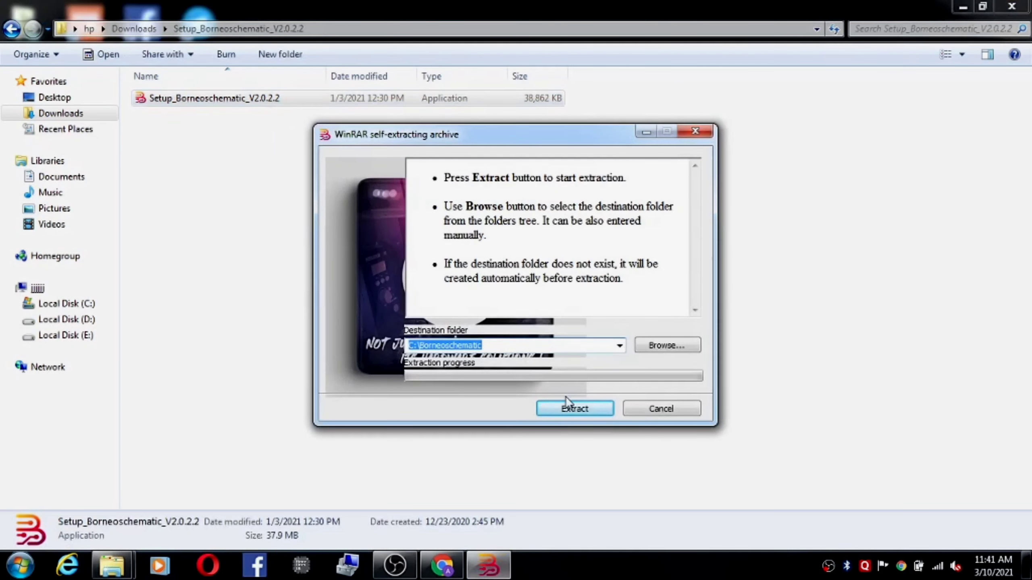
click(565, 409)
click(564, 411)
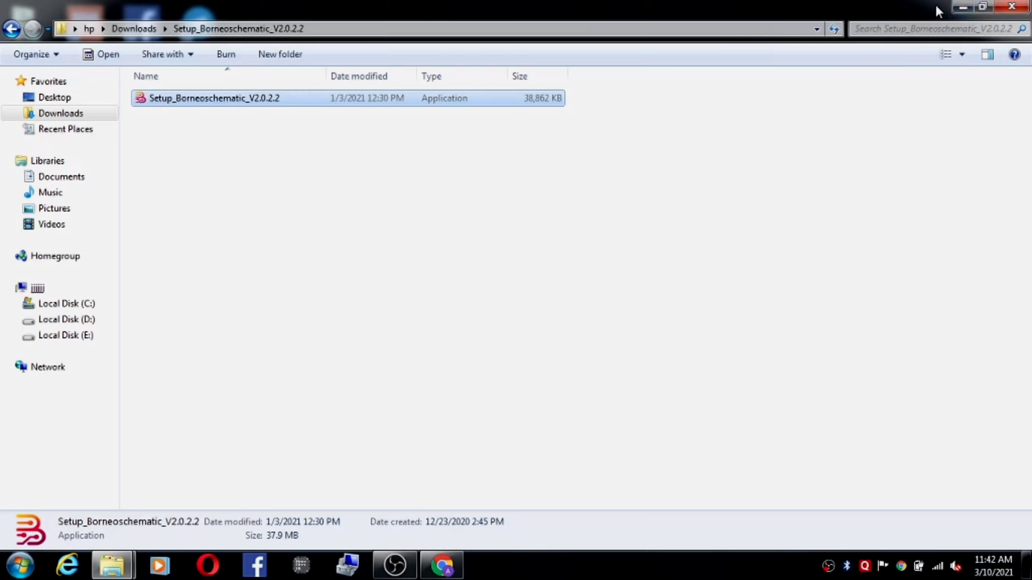
Minimize the Downloads folder window and open the Borneoschematic folder on Local Disk (C:).
click(959, 7)
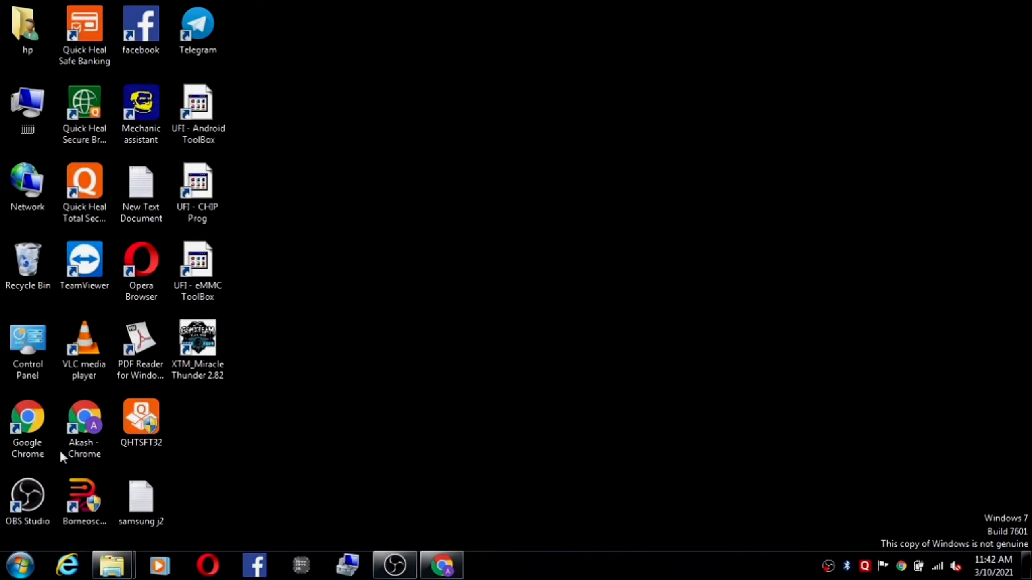
double_click(27, 109)
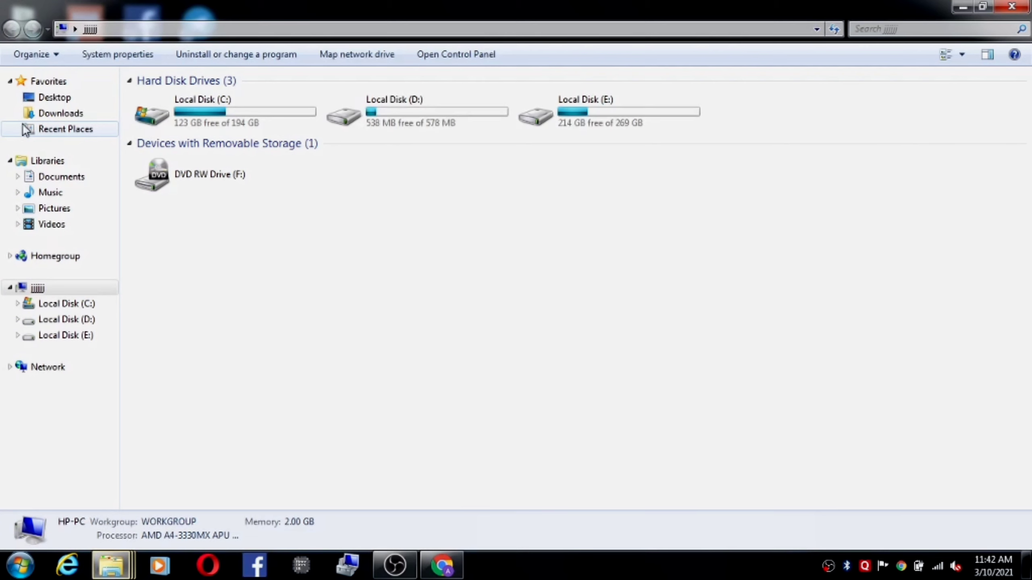
double_click(210, 124)
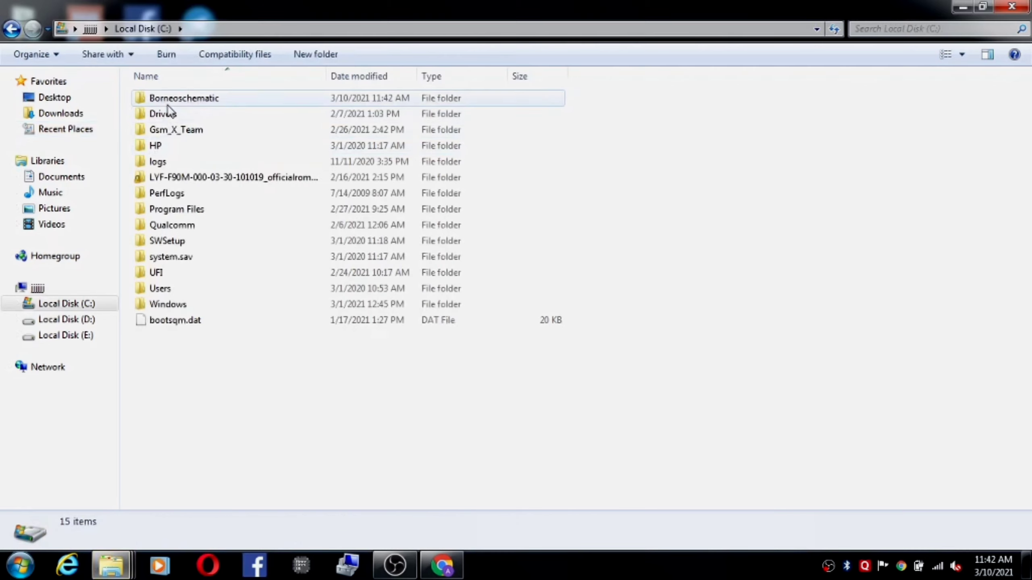
double_click(185, 99)
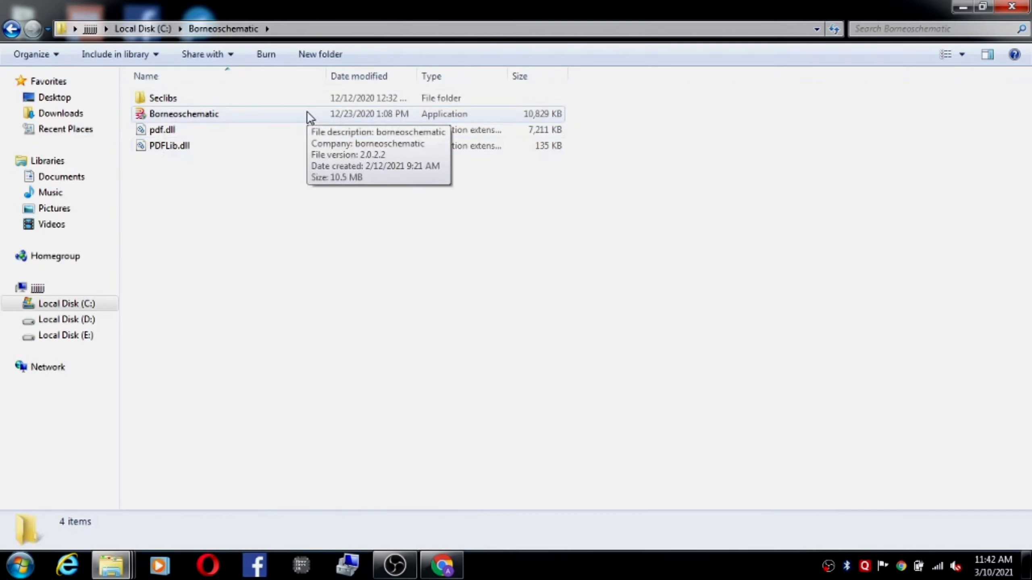
Launch the Borneoschematic application from its installation folder.
right_click(307, 114)
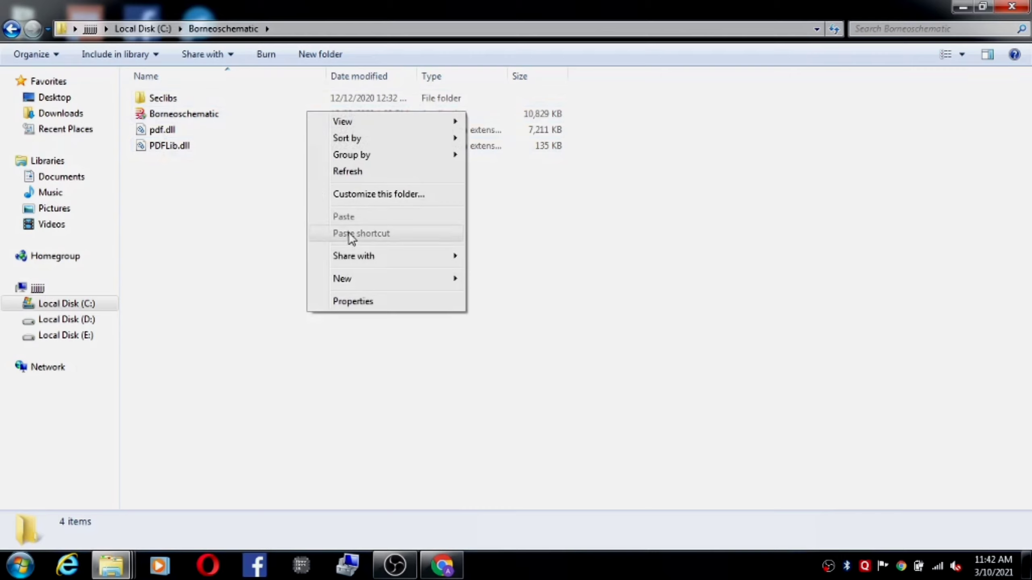
click(230, 115)
double_click(230, 115)
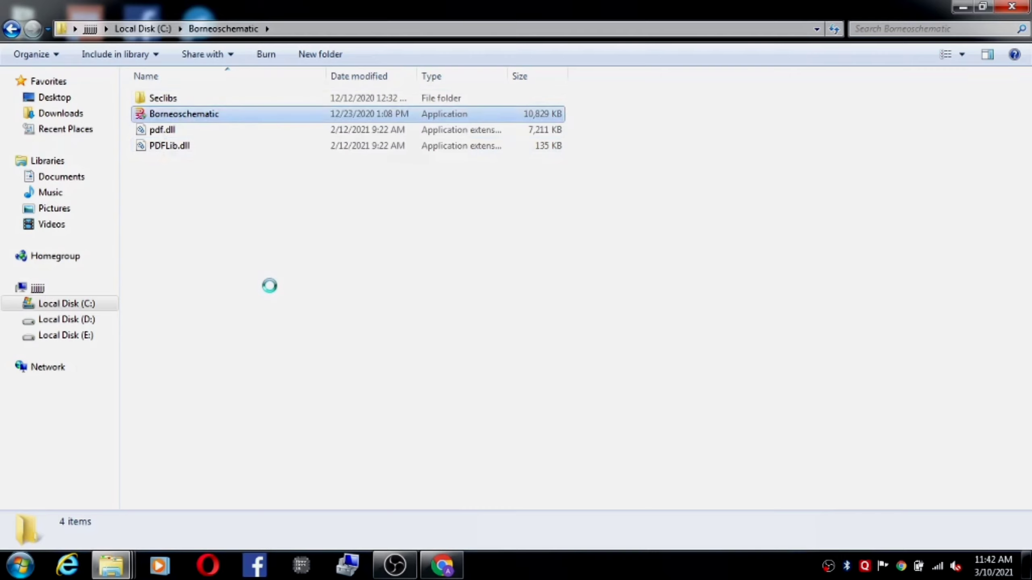
key(shift+F10)
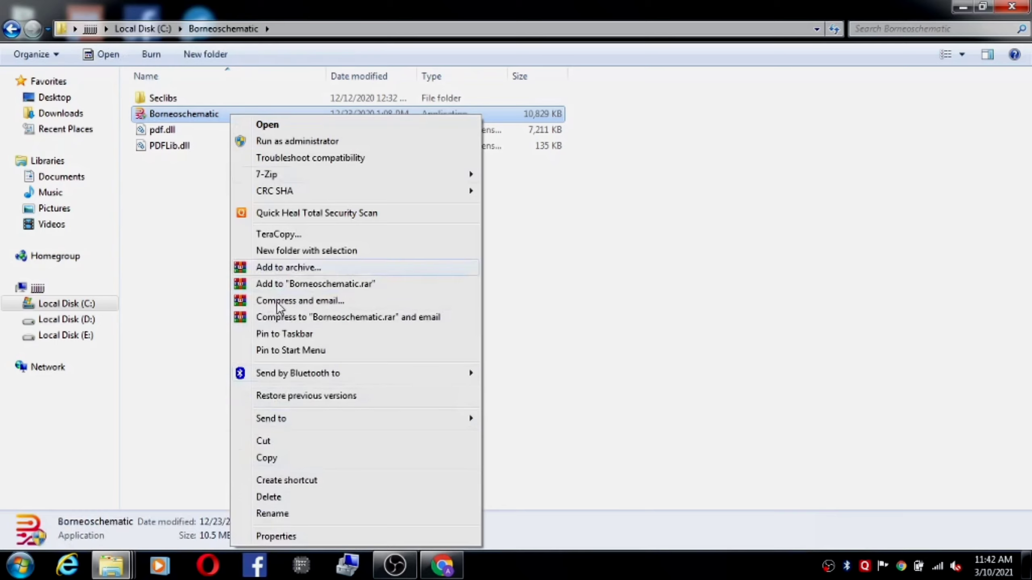
key(Return)
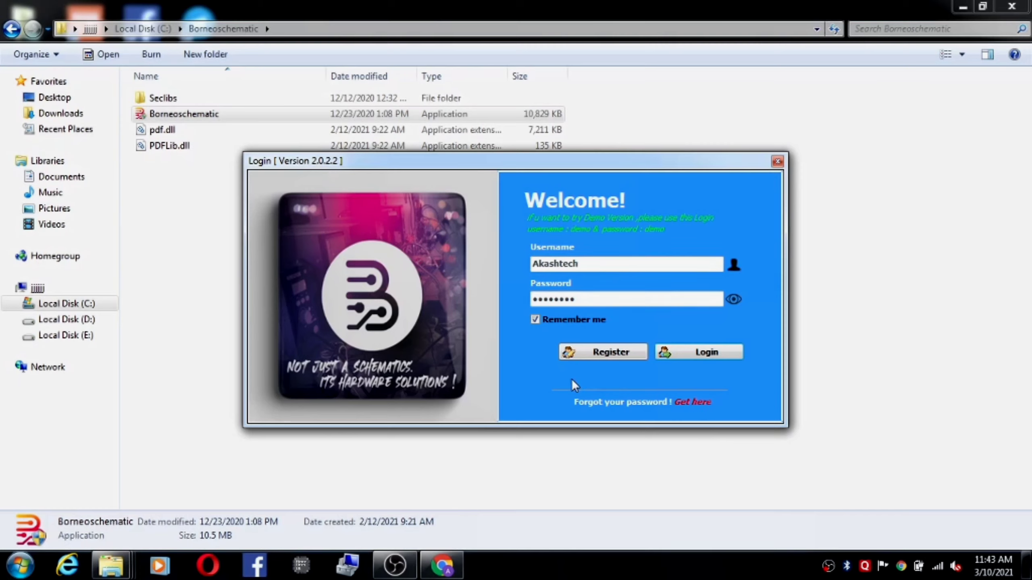
View the new-account registration form and return to the login form.
click(606, 358)
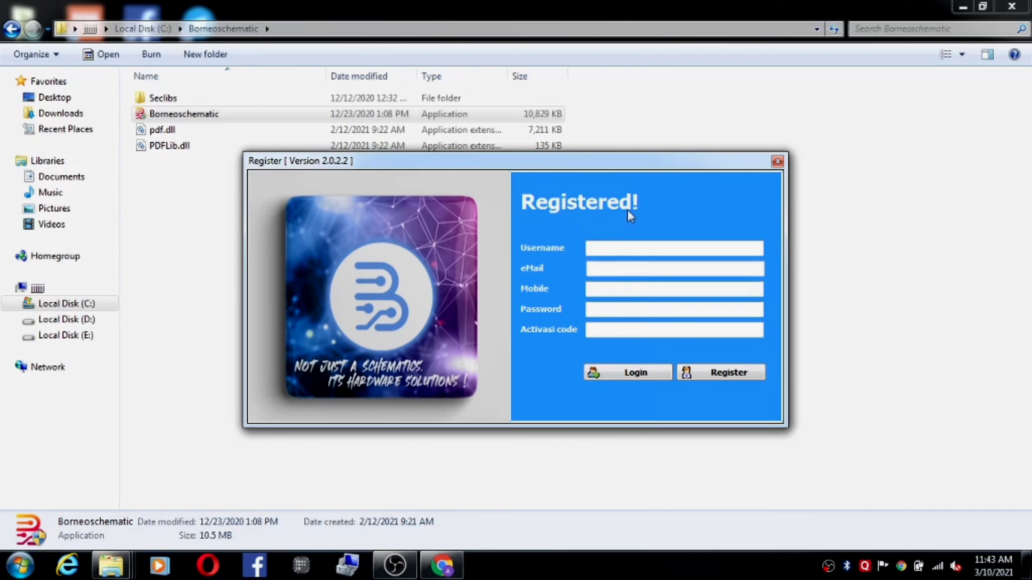
click(611, 375)
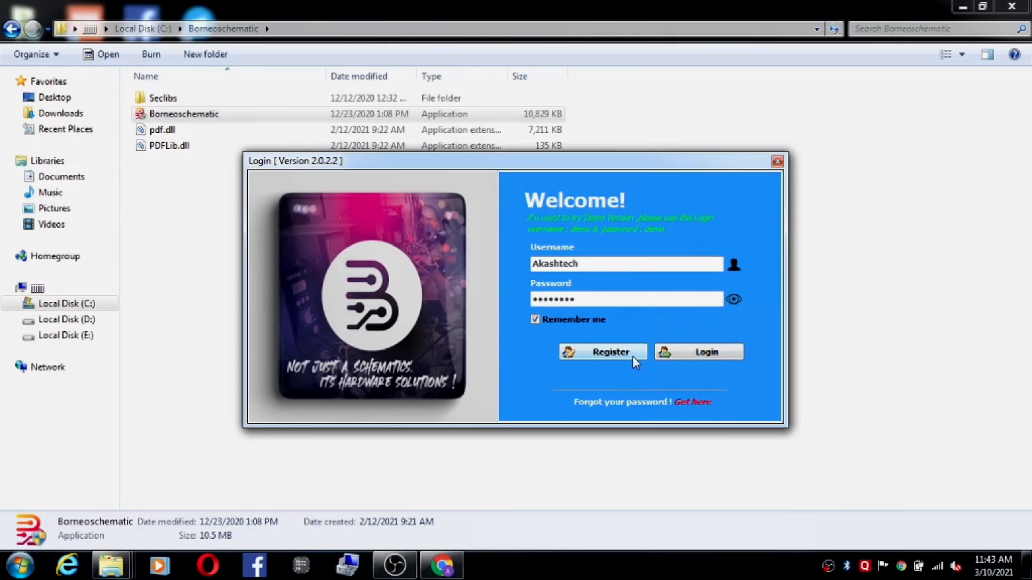
Log in with the saved account credentials and install the offered Borneoschematic update to version 2.0.3.5.
click(673, 354)
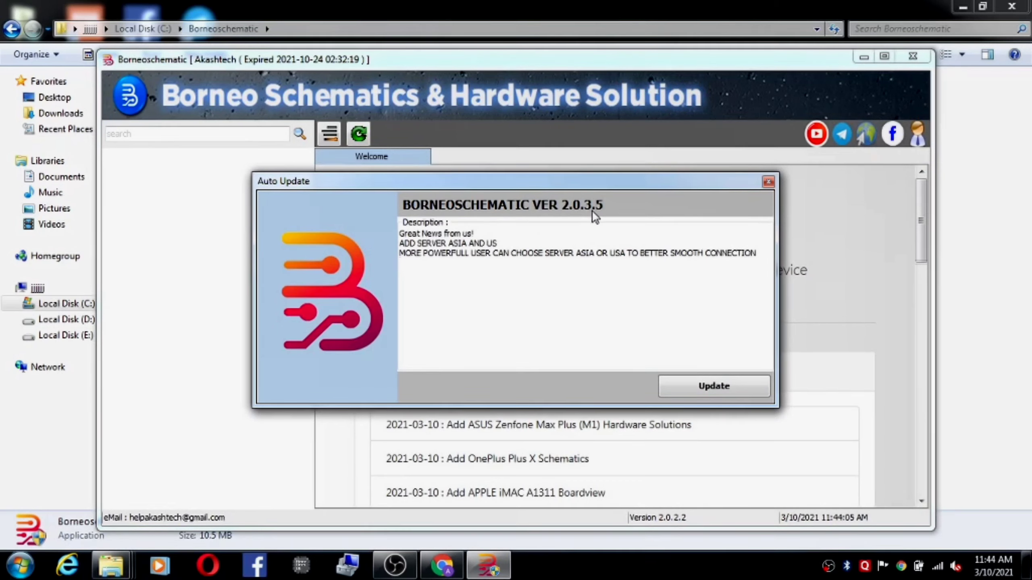
click(723, 391)
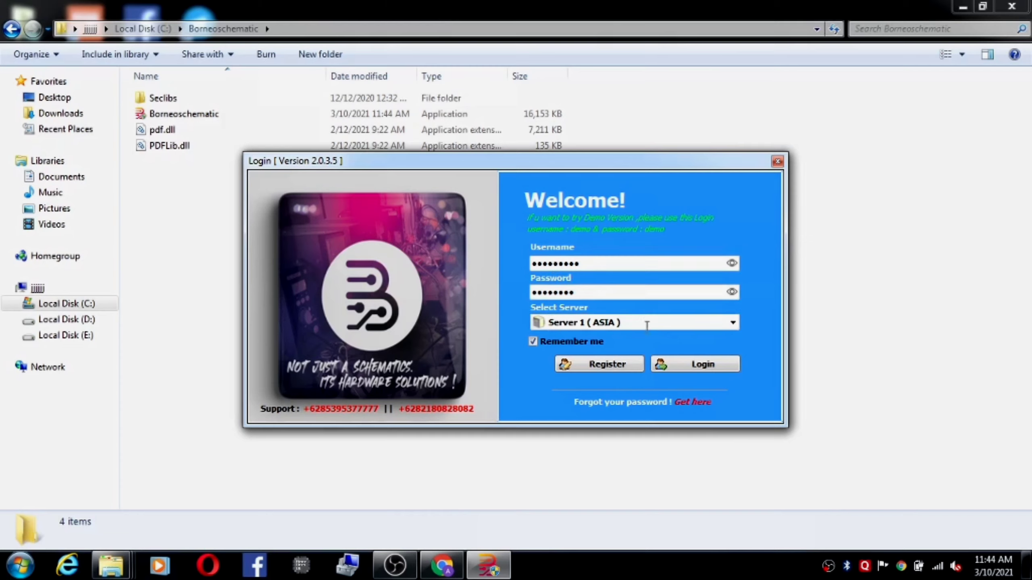
Select Server 1 ( ASIA ) as the login server.
click(733, 328)
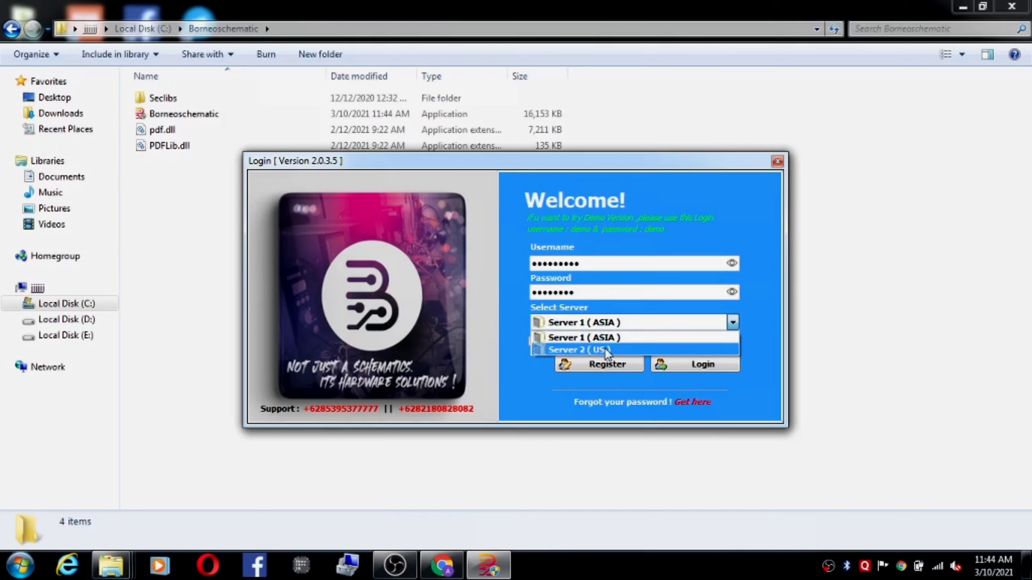
click(617, 339)
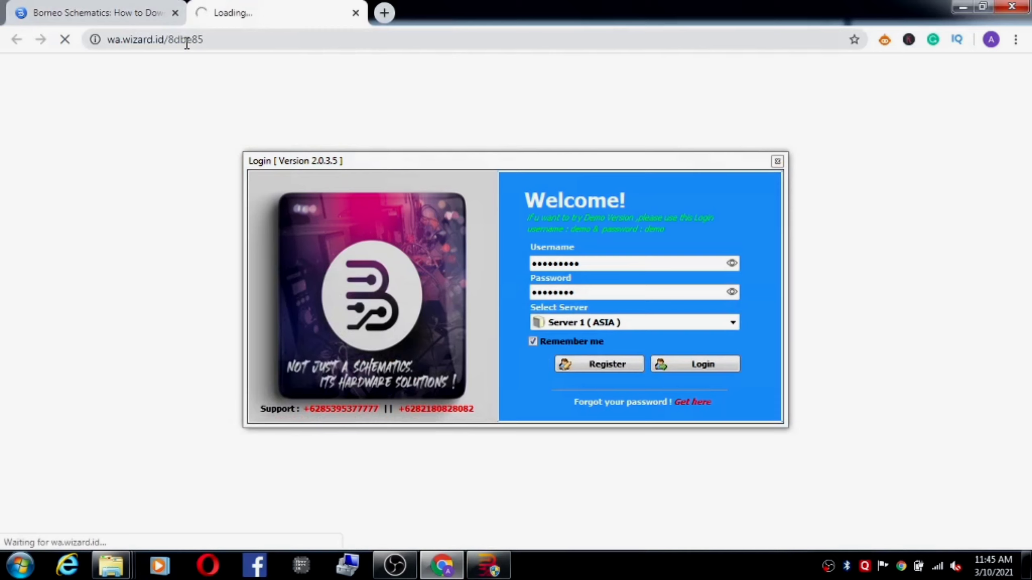
View the WhatsApp chat pages of both support contacts linked in the login window, and close their browser tabs.
click(428, 414)
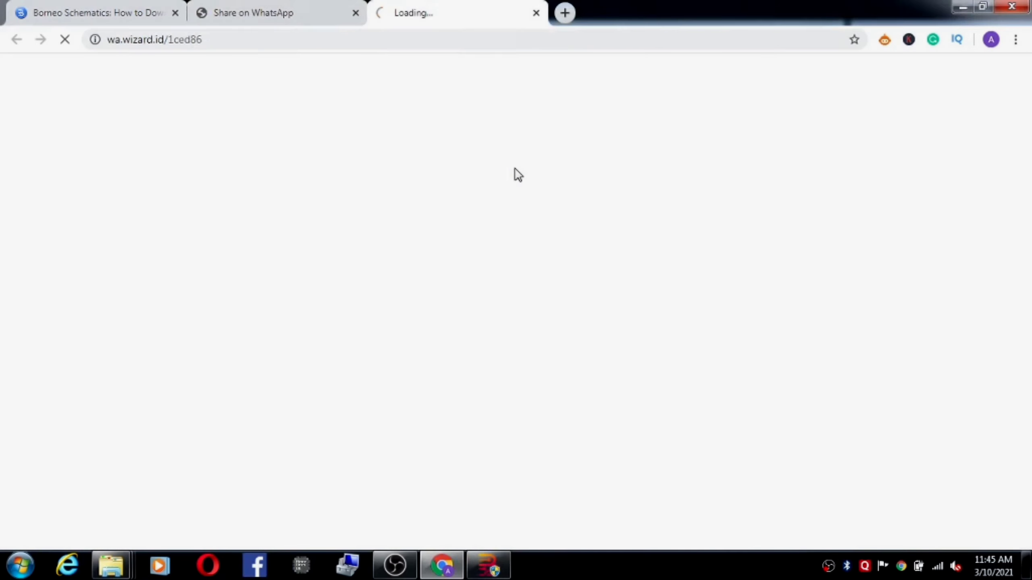
click(291, 21)
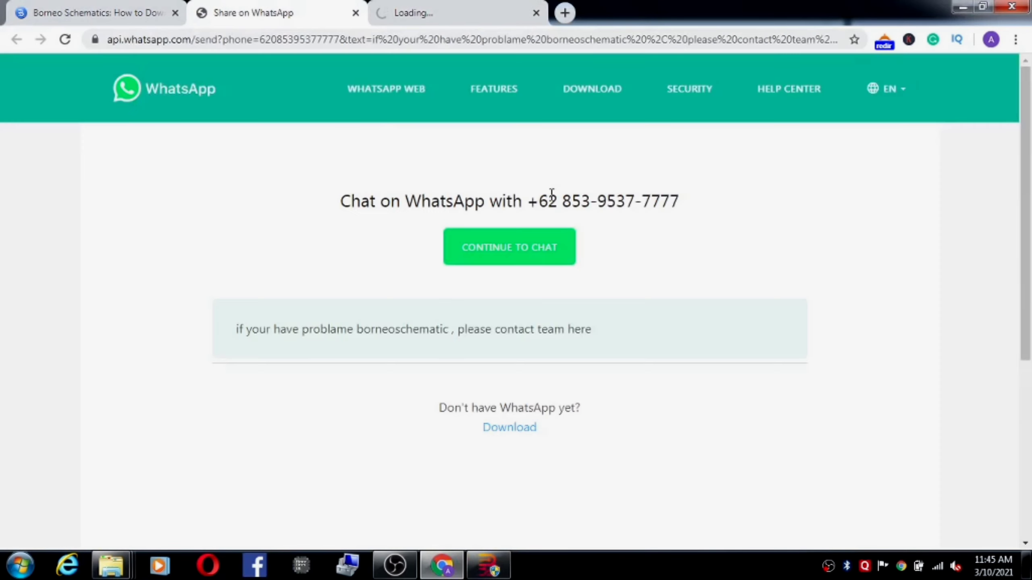
drag(685, 193, 345, 199)
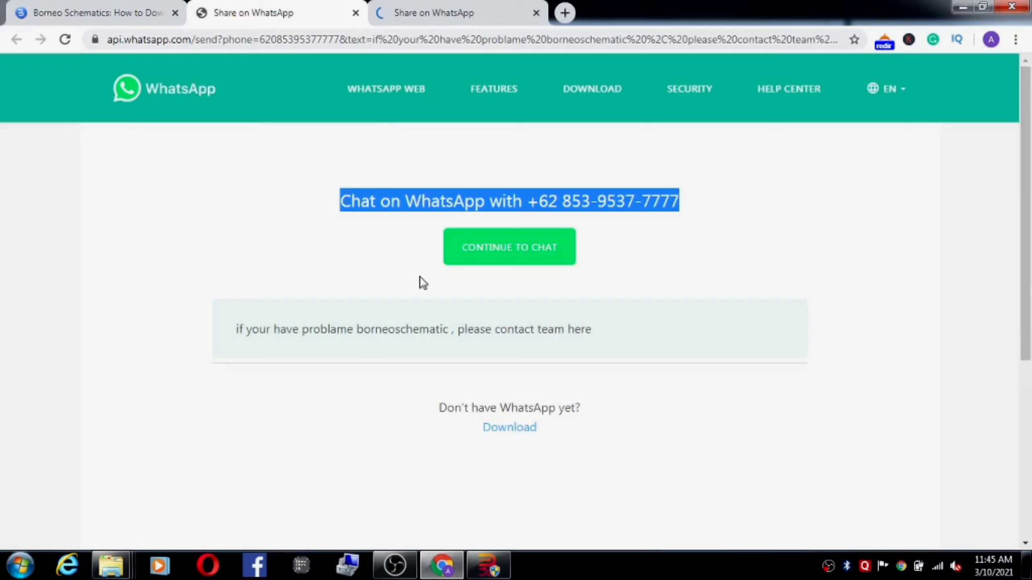
click(439, 25)
click(321, 225)
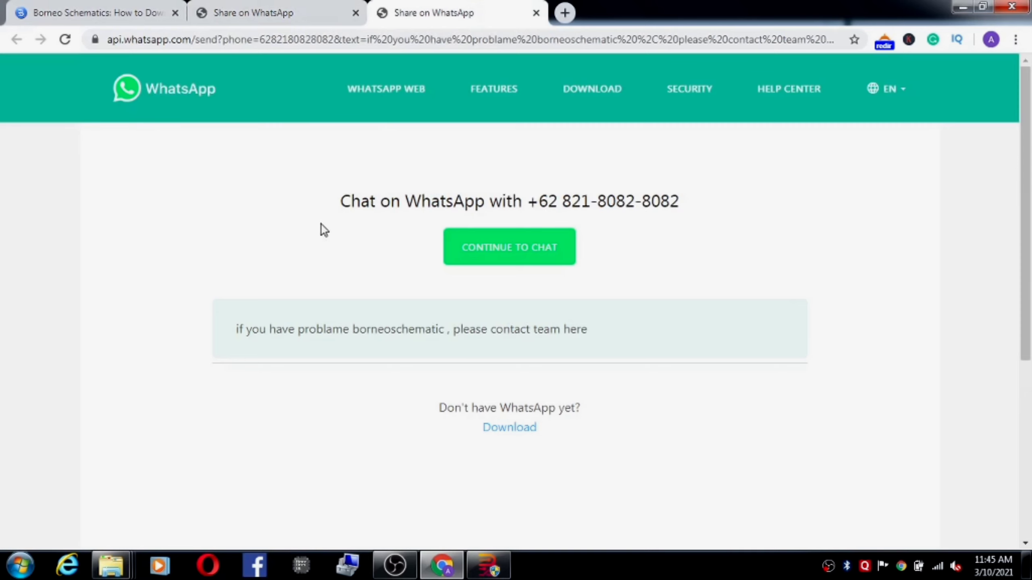
key(ctrl+w)
key(ctrl+w)
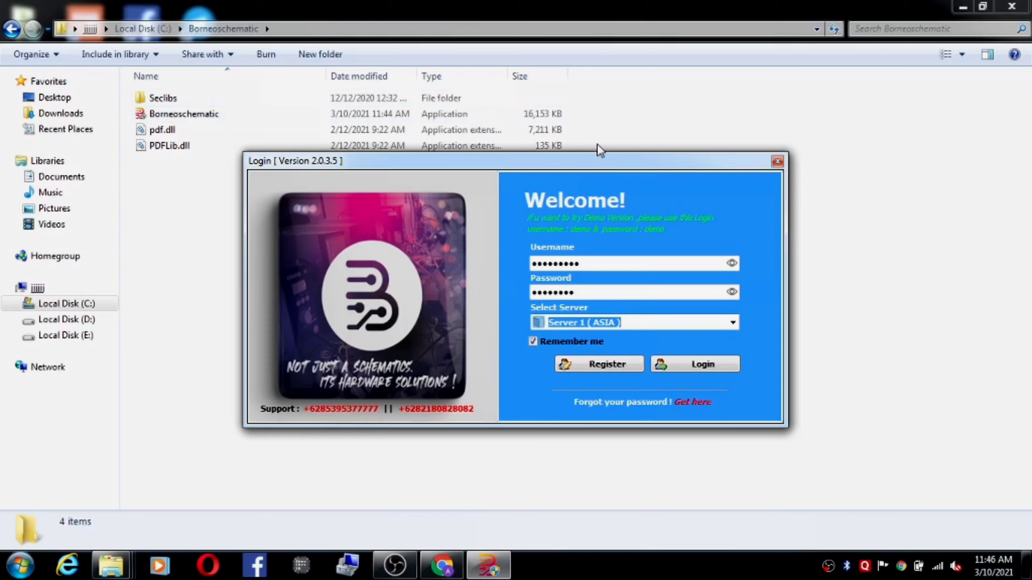
Log in to the updated Borneoschematic with the saved account credentials.
click(702, 368)
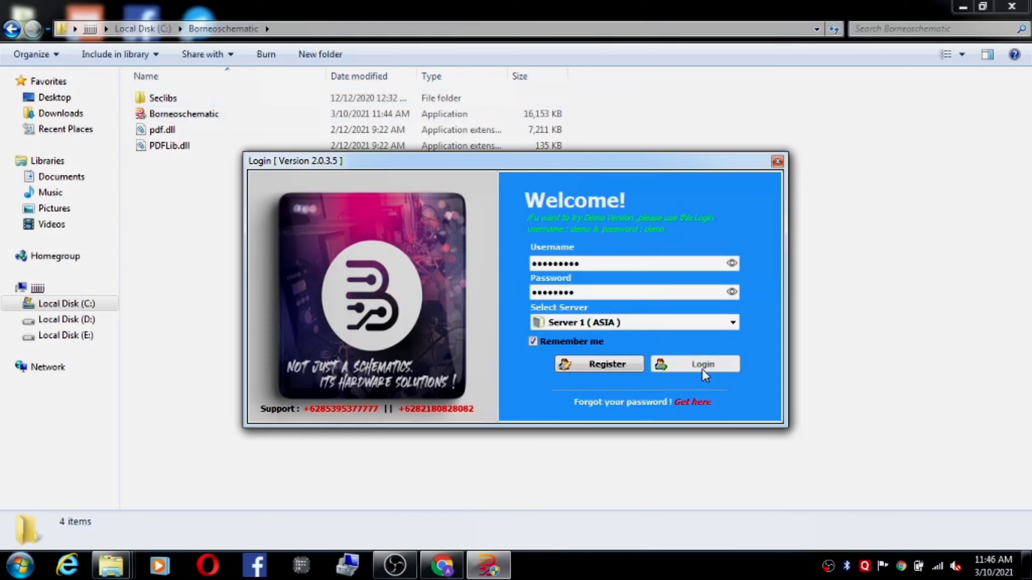